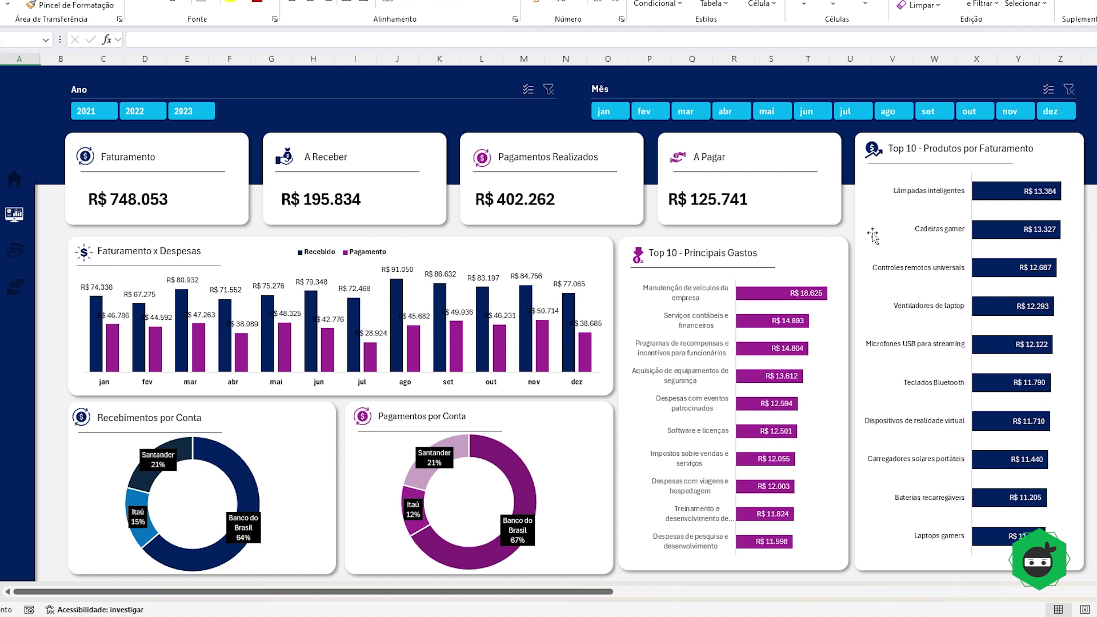
Step: Use the sidebar Home icon to show the Relatório Financeiro cover sheet
left_click(16, 181)
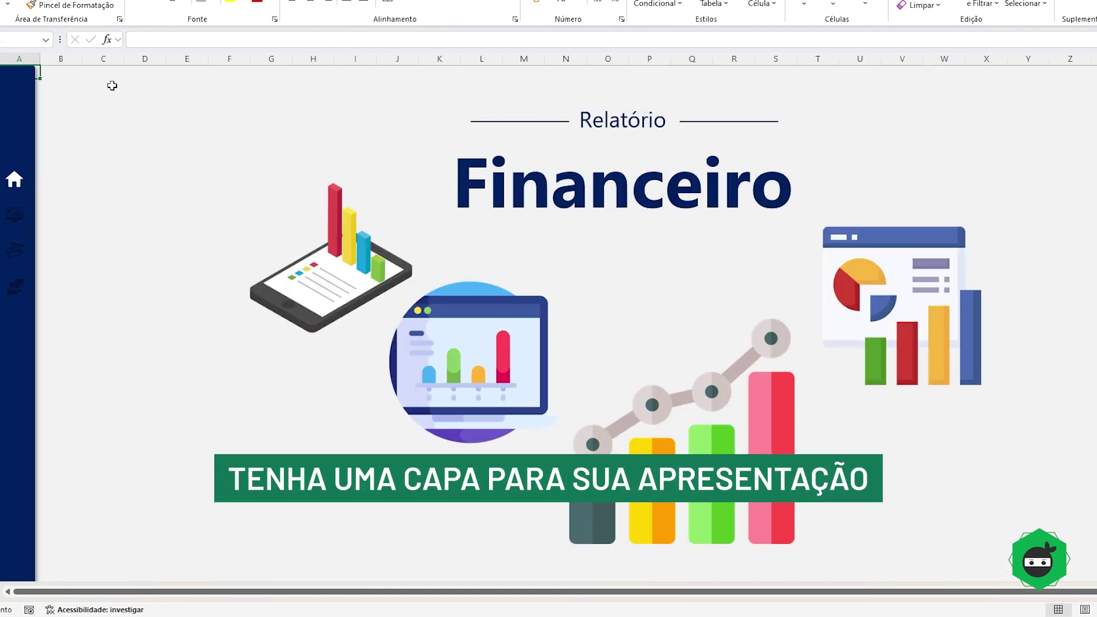
left_click(112, 85)
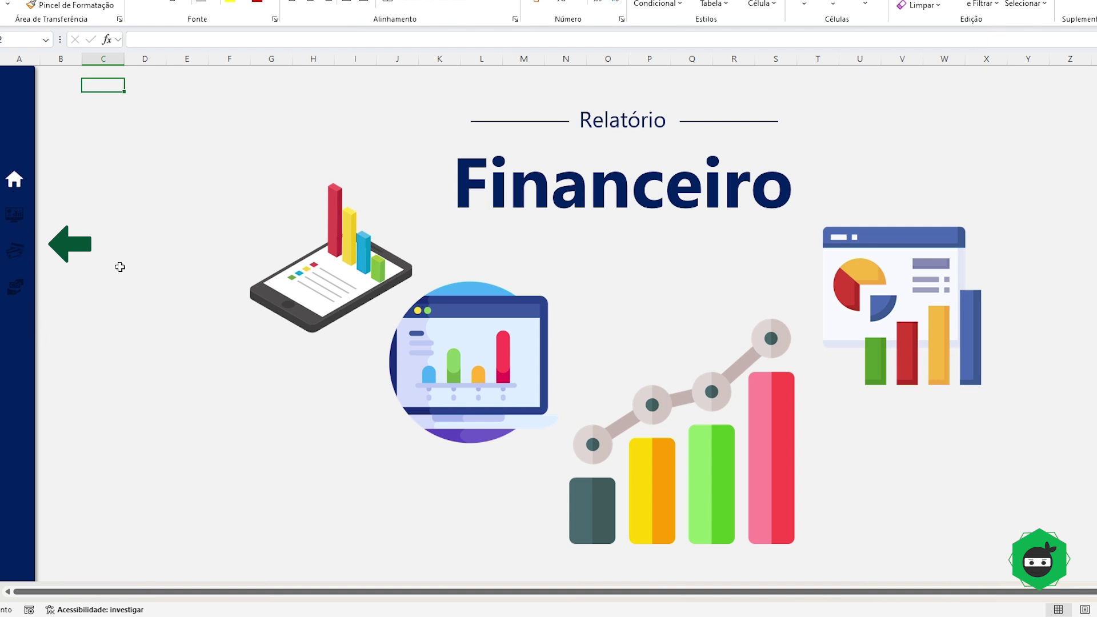
Step: From the sidebar, view the Dashboard, Recebimentos and Pagamentos sheets, then return to the cover
left_click(14, 221)
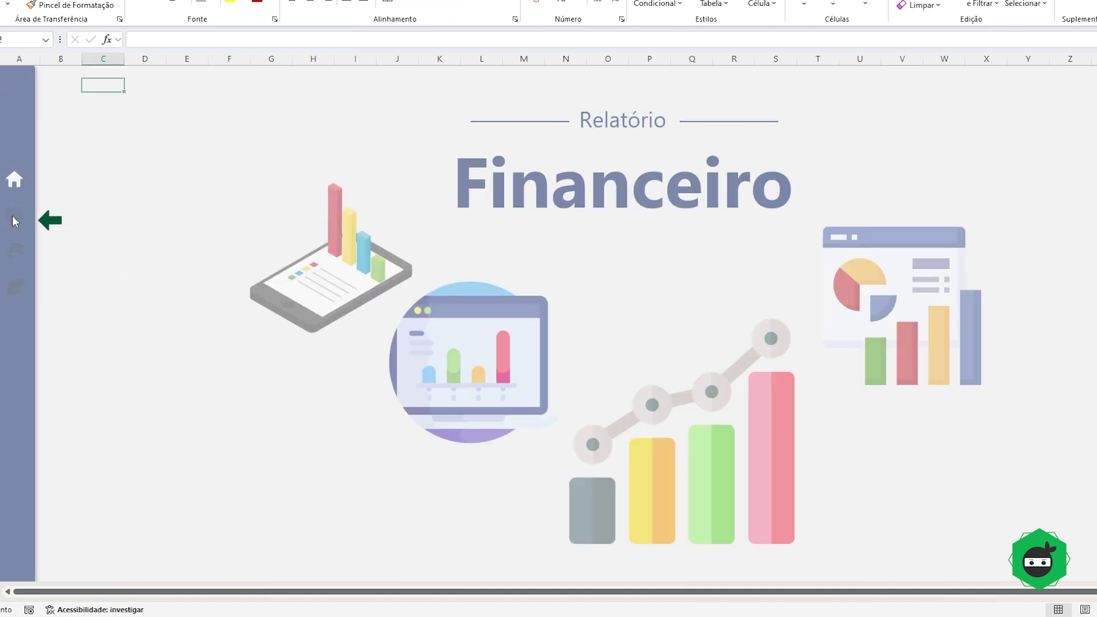
left_click(14, 251)
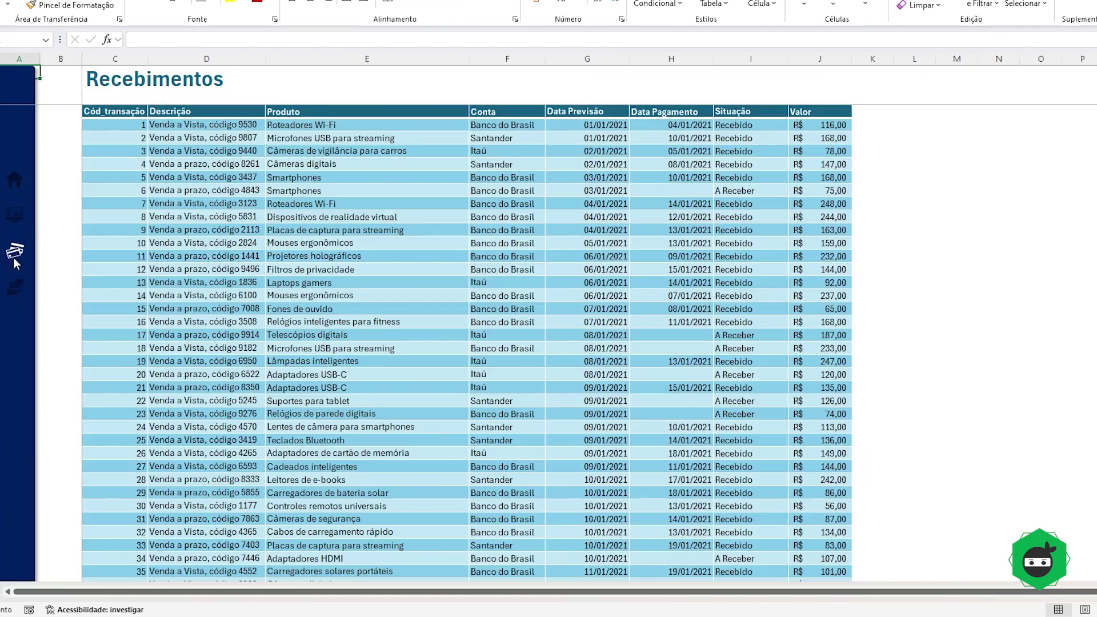
left_click(18, 289)
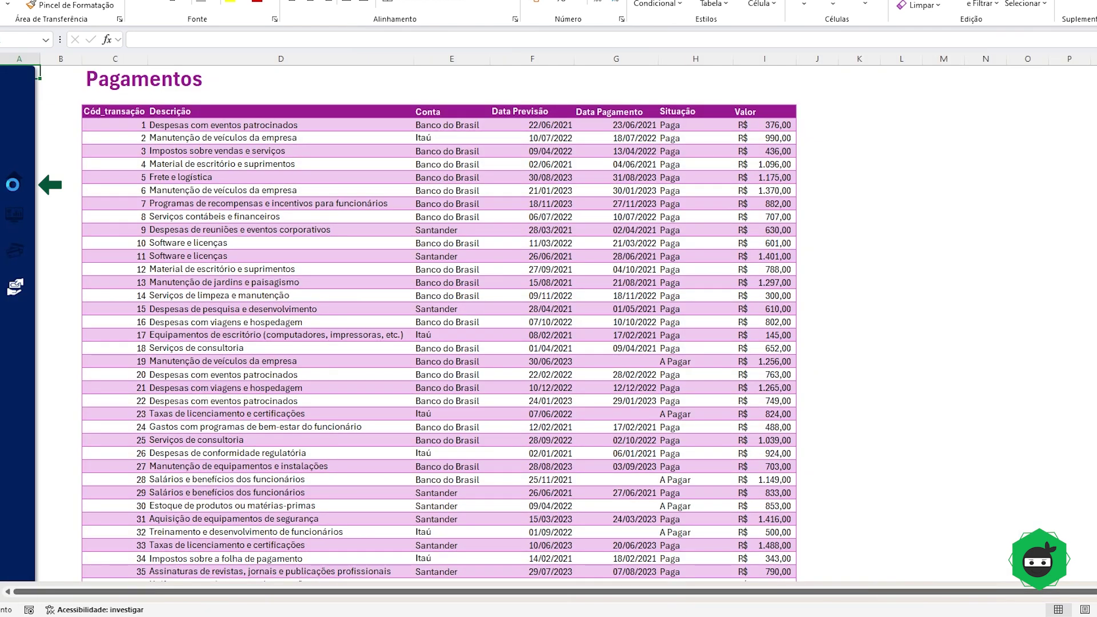
left_click(12, 185)
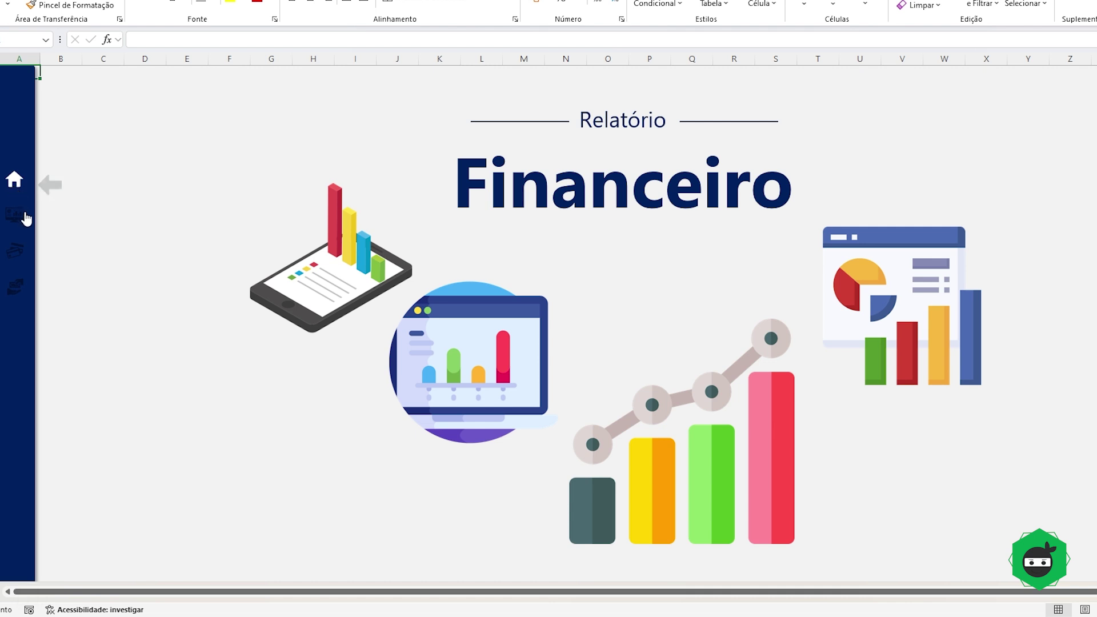
Step: Cycle again through the Recebimentos, Pagamentos and Dashboard sheets using the sidebar icons
left_click(21, 256)
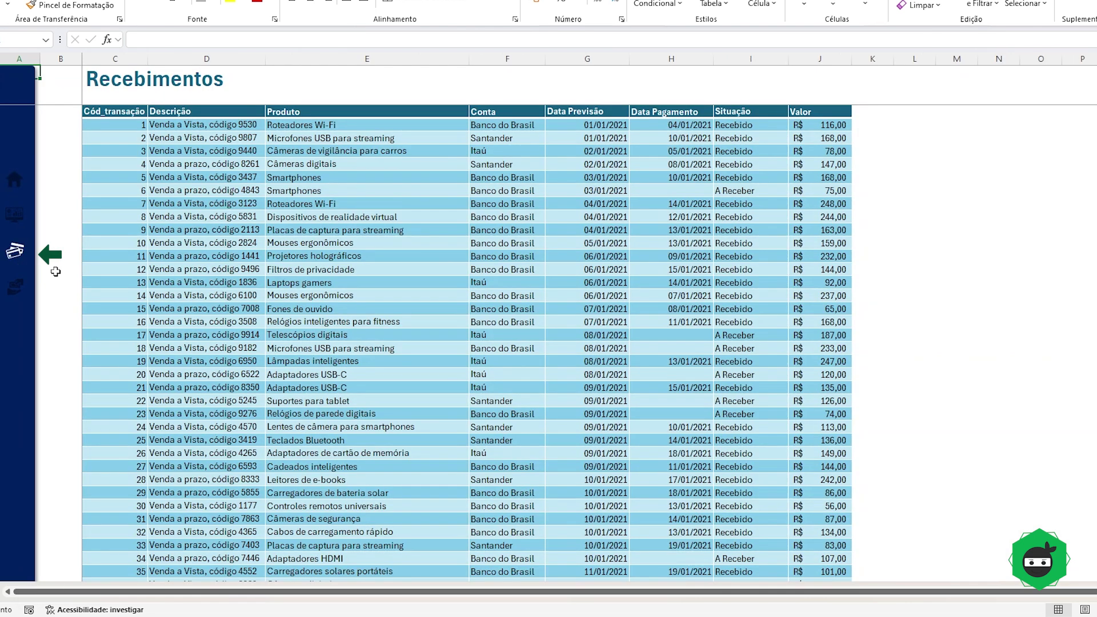
left_click(974, 256)
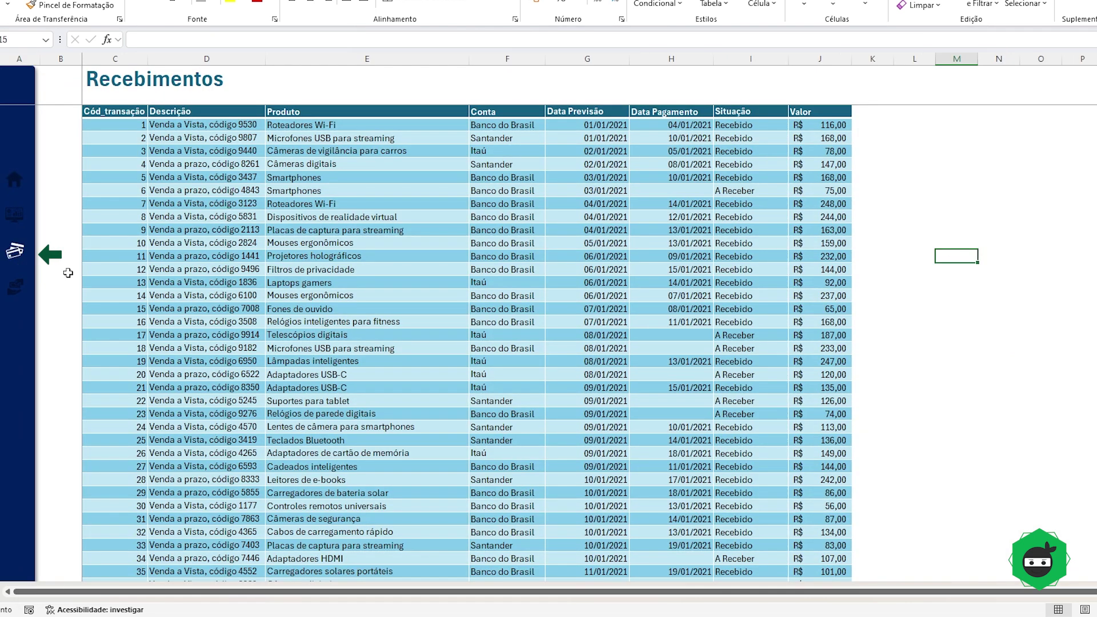
left_click(17, 287)
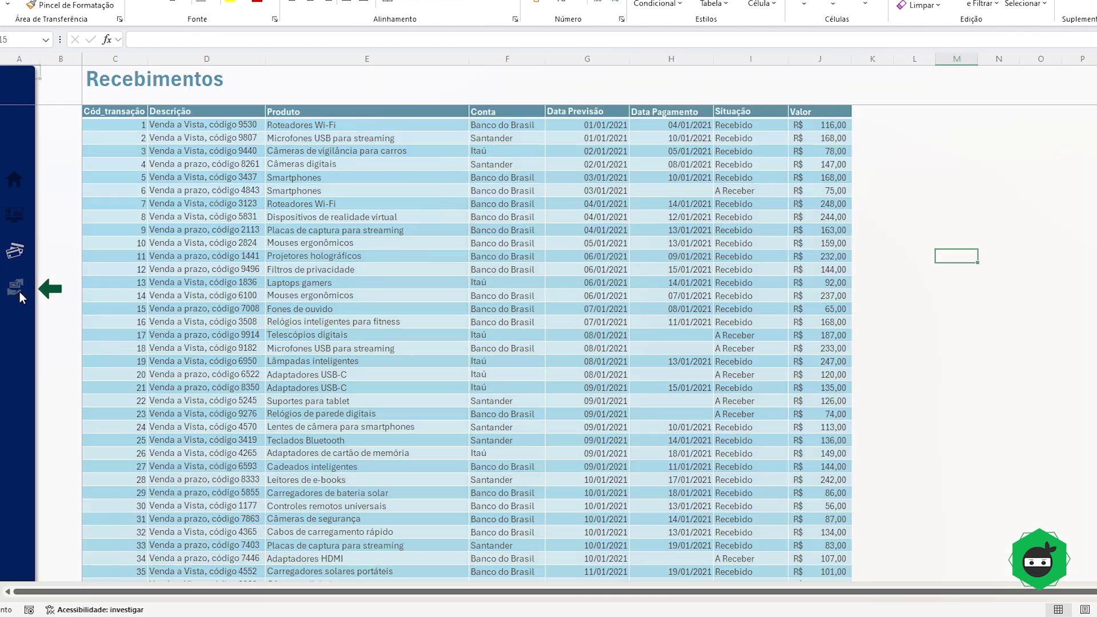
left_click(18, 224)
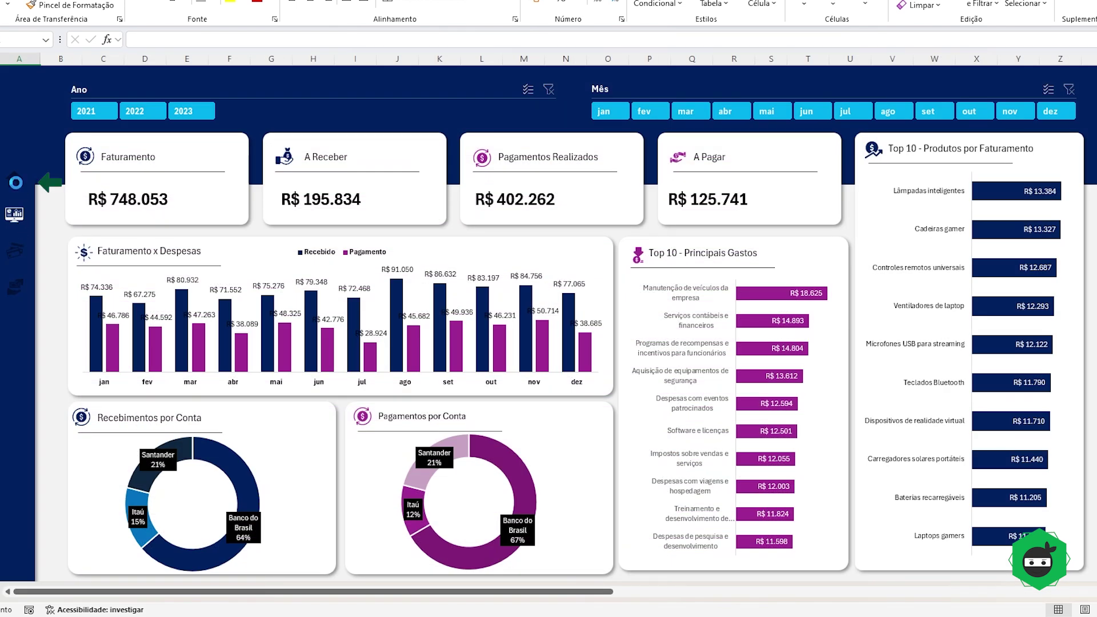
left_click(18, 178)
left_click(20, 225)
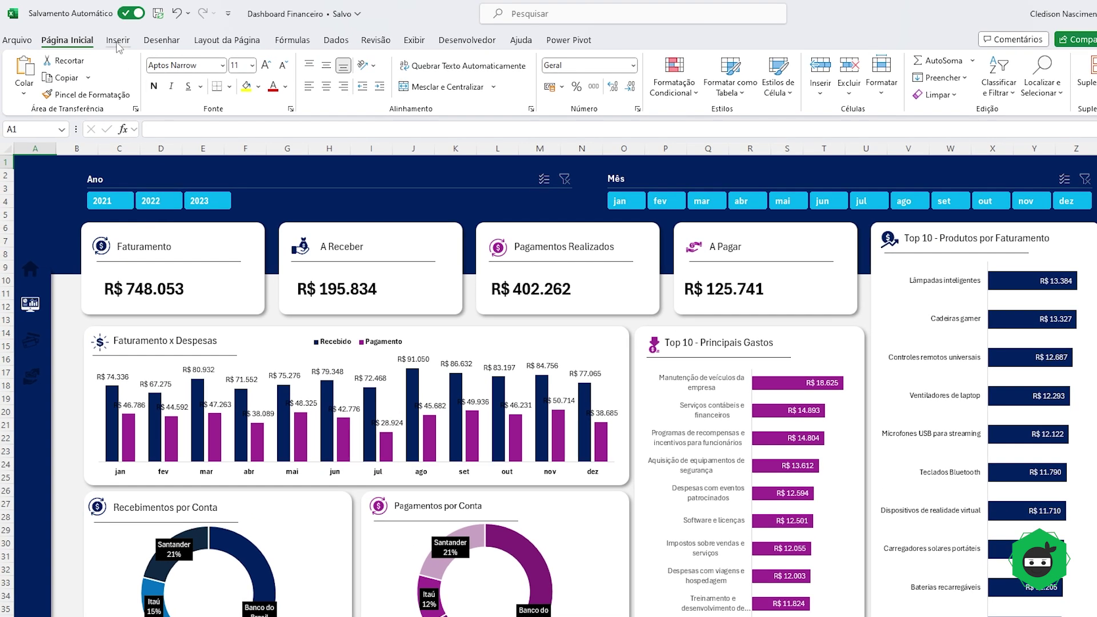
left_click(118, 43)
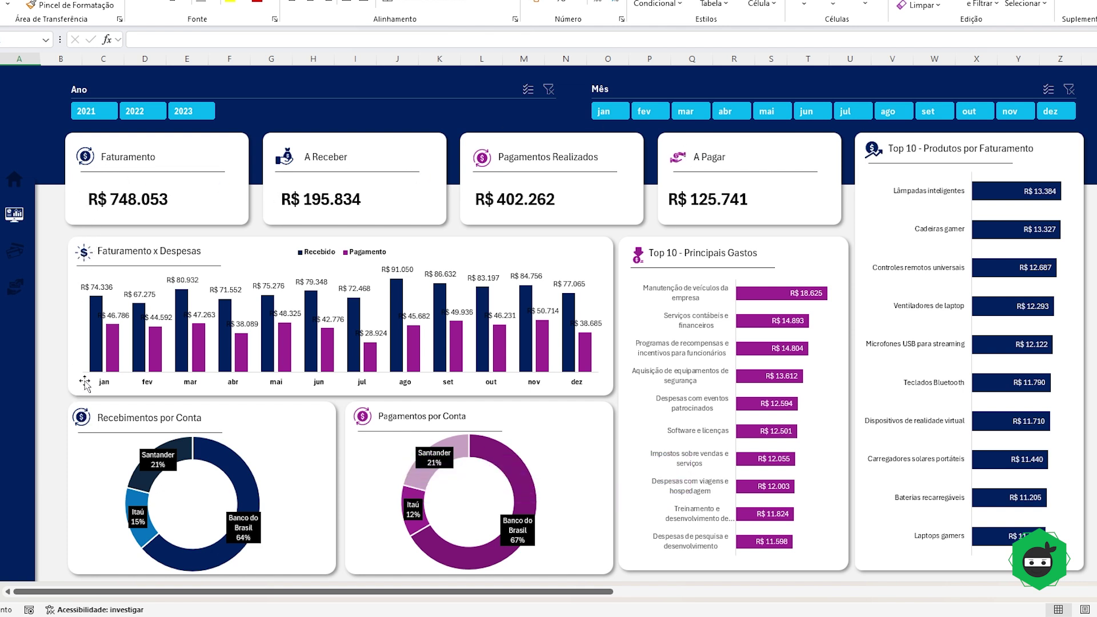
left_click(85, 155)
left_click_drag(96, 166, 126, 205)
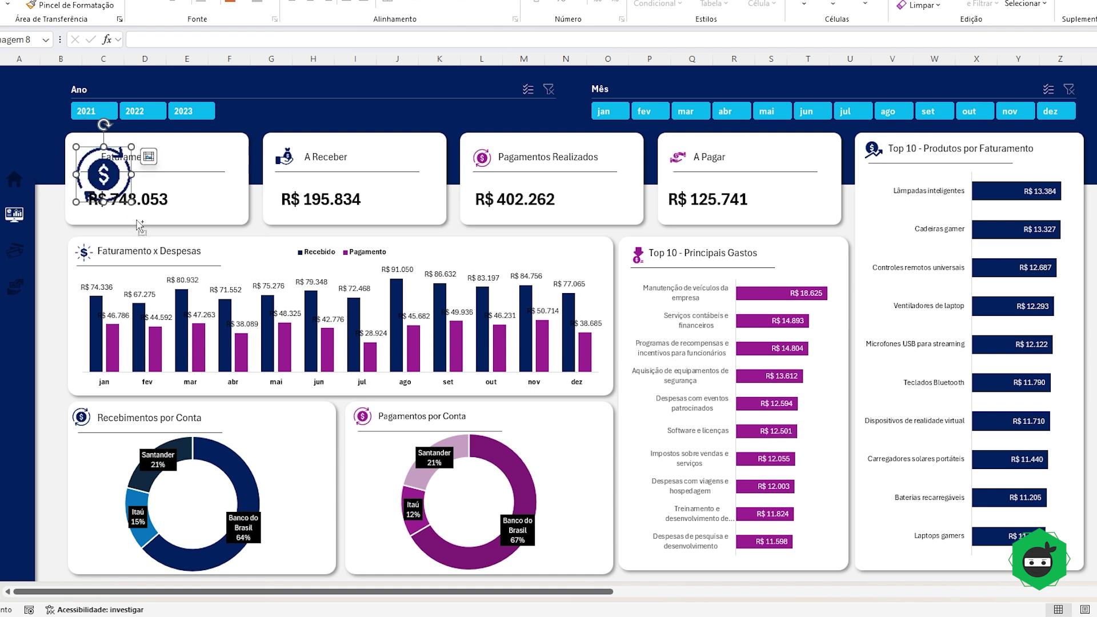
key("ctrl+z")
key("Escape")
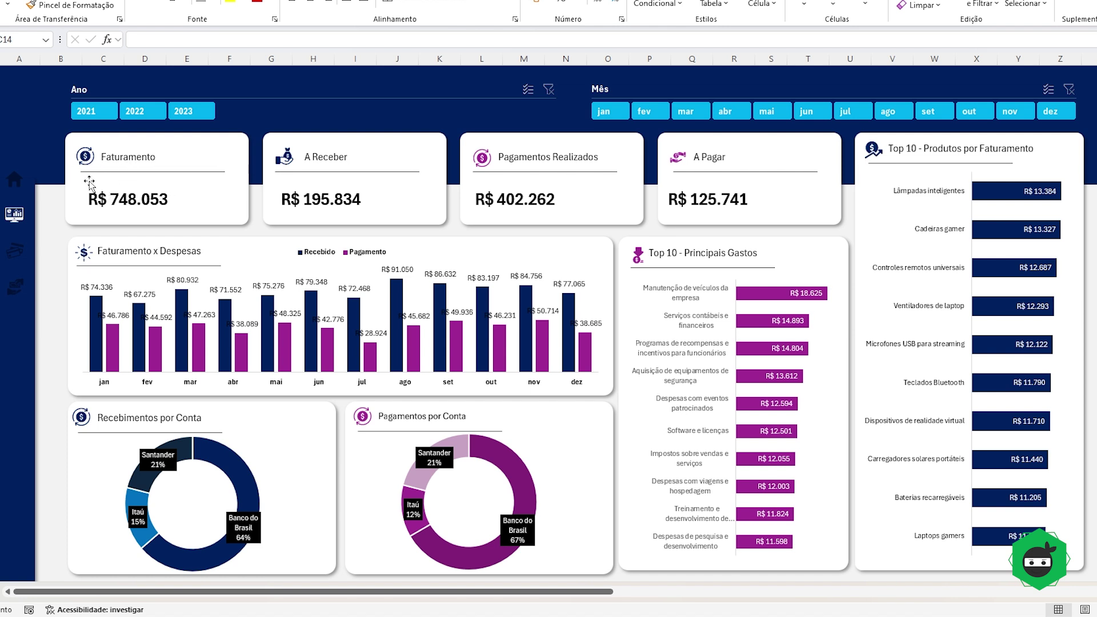
key("super+shift+s")
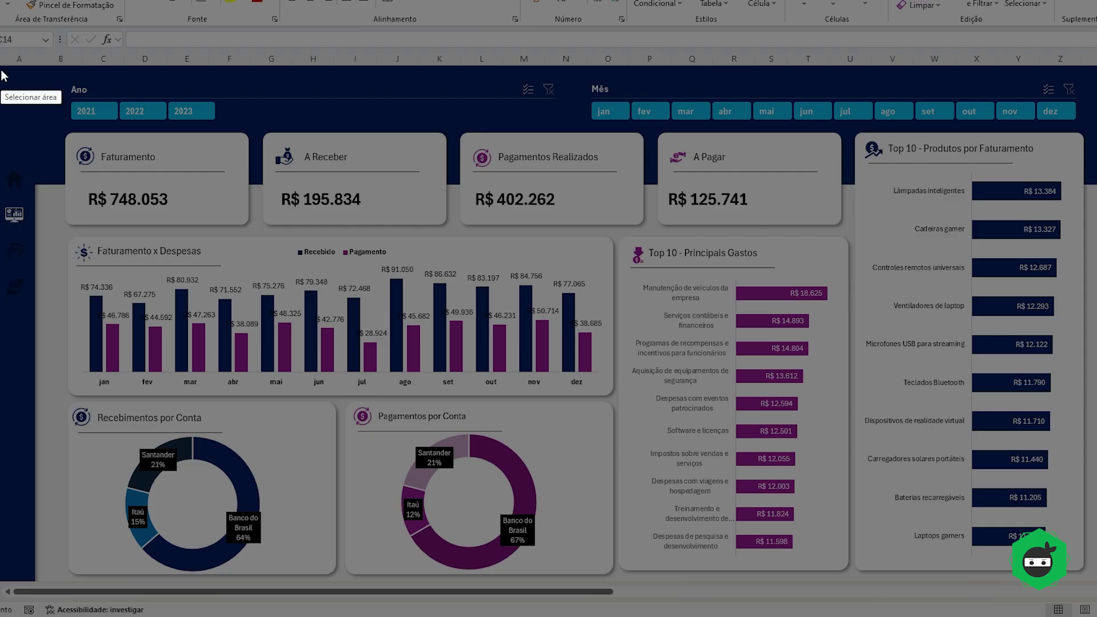
mouse_move(2, 68)
left_mouse_down()
mouse_move(671, 433)
mouse_move(1096, 581)
left_mouse_up()
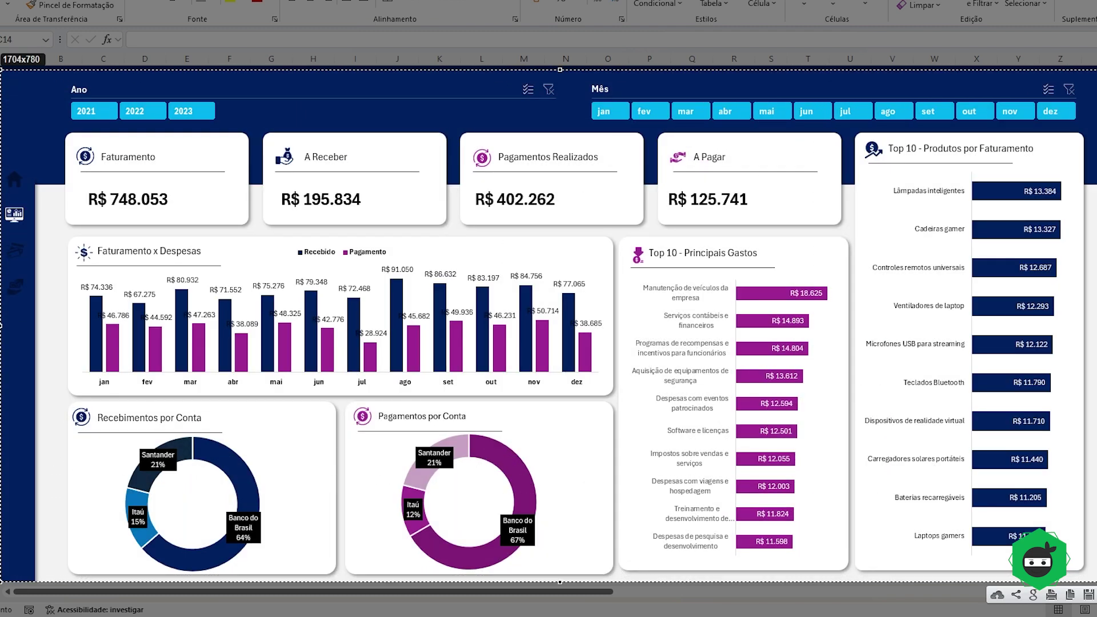
mouse_move(80, 185)
left_mouse_down()
mouse_move(597, 187)
mouse_move(914, 163)
mouse_move(377, 340)
mouse_move(158, 466)
mouse_move(948, 490)
left_mouse_up()
mouse_move(80, 139)
left_mouse_down()
mouse_move(67, 209)
mouse_move(197, 146)
mouse_move(105, 136)
left_mouse_up()
mouse_move(209, 154)
left_mouse_down()
mouse_move(583, 139)
mouse_move(612, 157)
left_mouse_up()
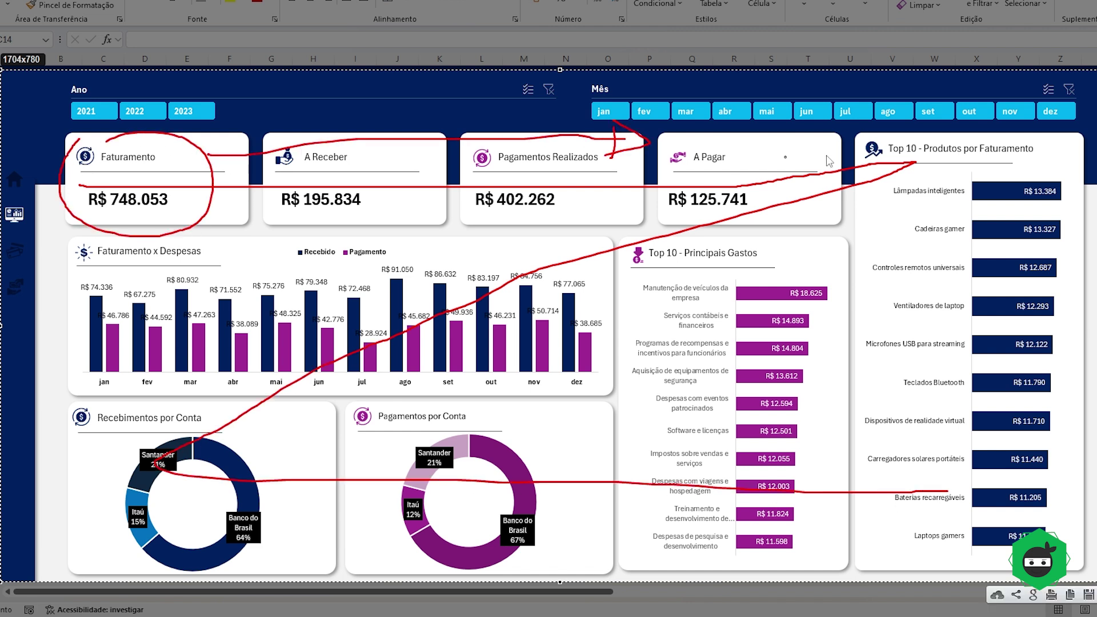
mouse_move(130, 225)
left_mouse_down()
mouse_move(49, 262)
mouse_move(263, 409)
mouse_move(154, 200)
mouse_move(114, 223)
left_mouse_up()
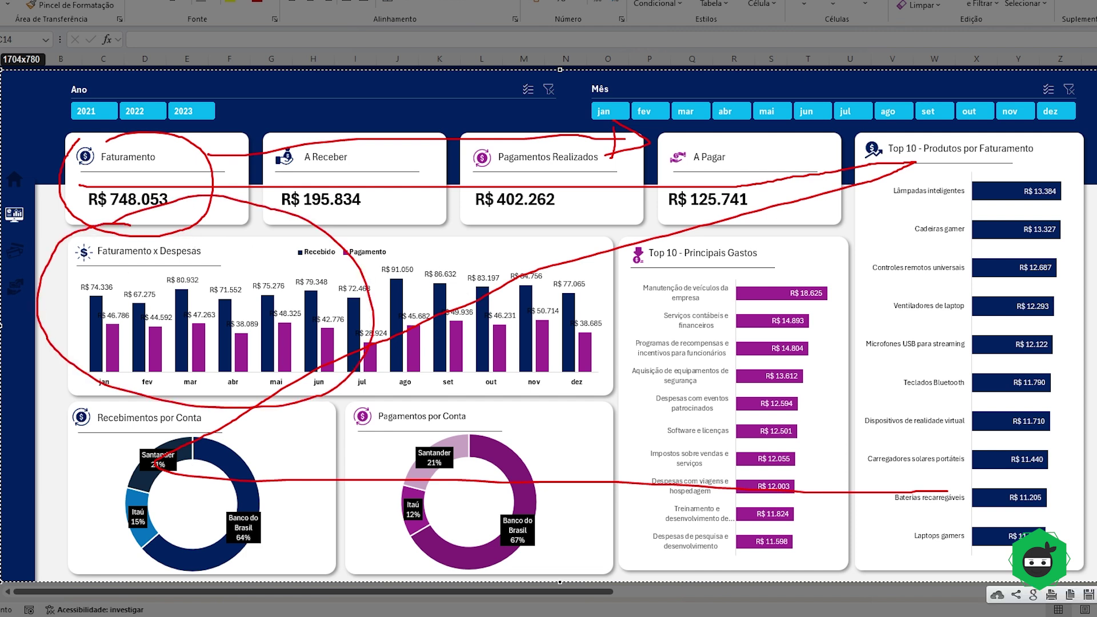
key("Escape")
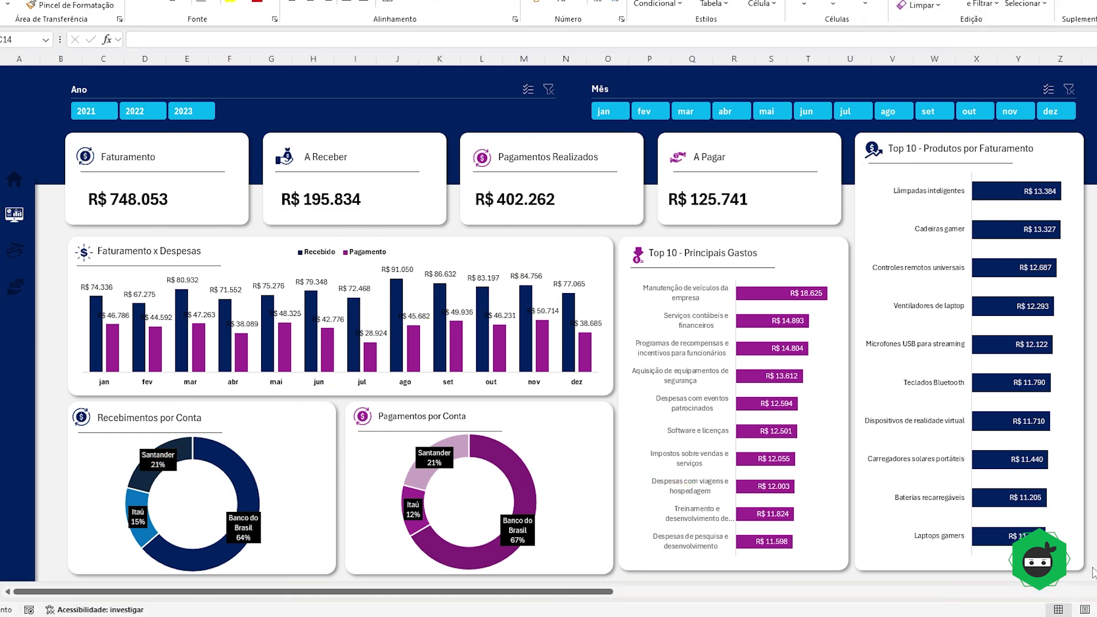